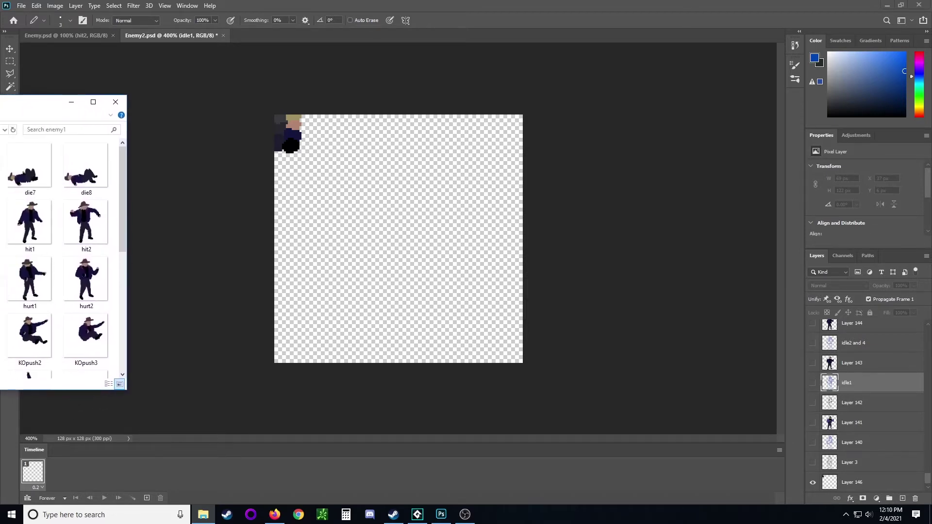
# - Review the enemy1 sprite frames in an enlarged File Explorer window, then move it off the canvas
pyautogui.moveTo(0, 96); pyautogui.dragTo(354, 37)
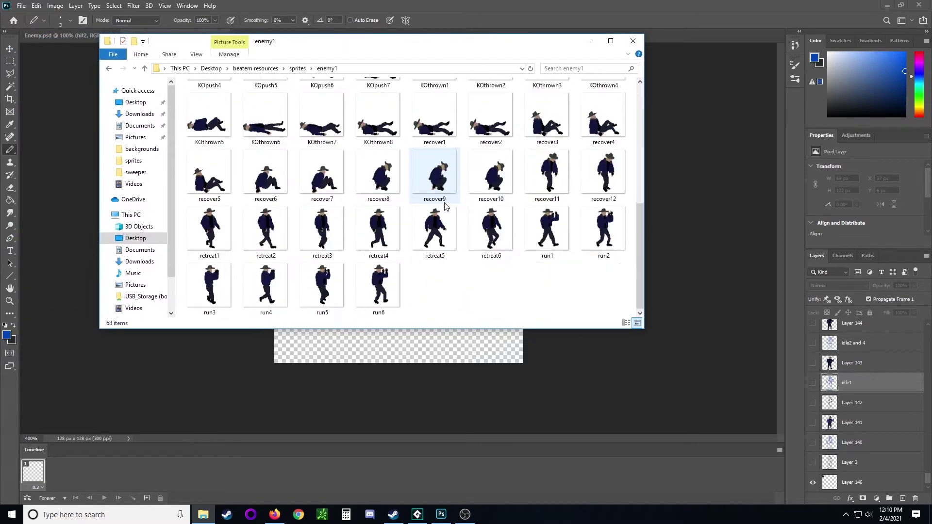
pyautogui.scroll(5, 416, 210)
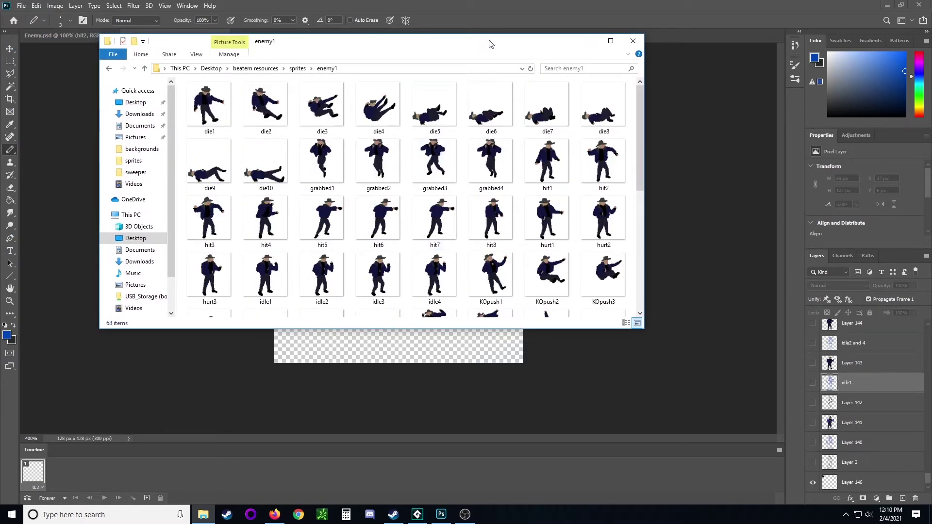
pyautogui.moveTo(489, 44); pyautogui.dragTo(0, 92)
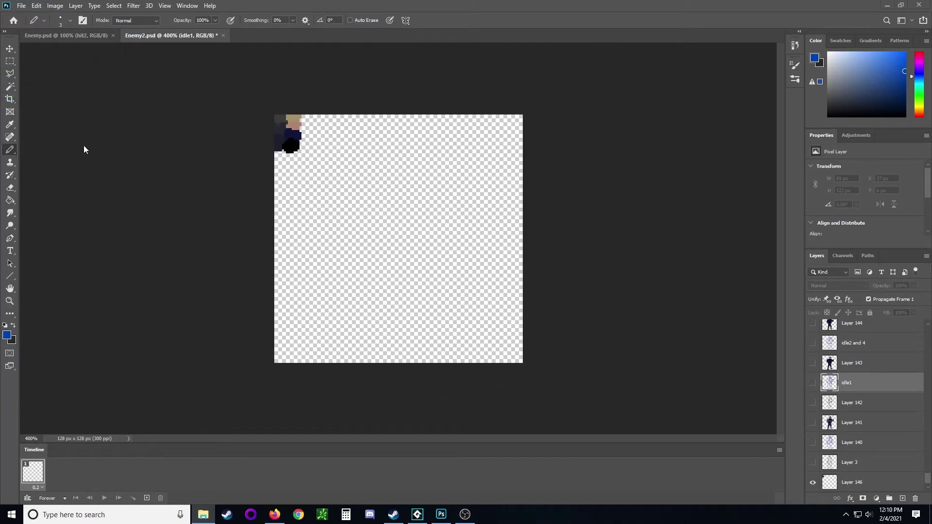
# - Make Layer 143's filled suited figure visible in Photoshop, then bring up Firefox
pyautogui.click(814, 365)
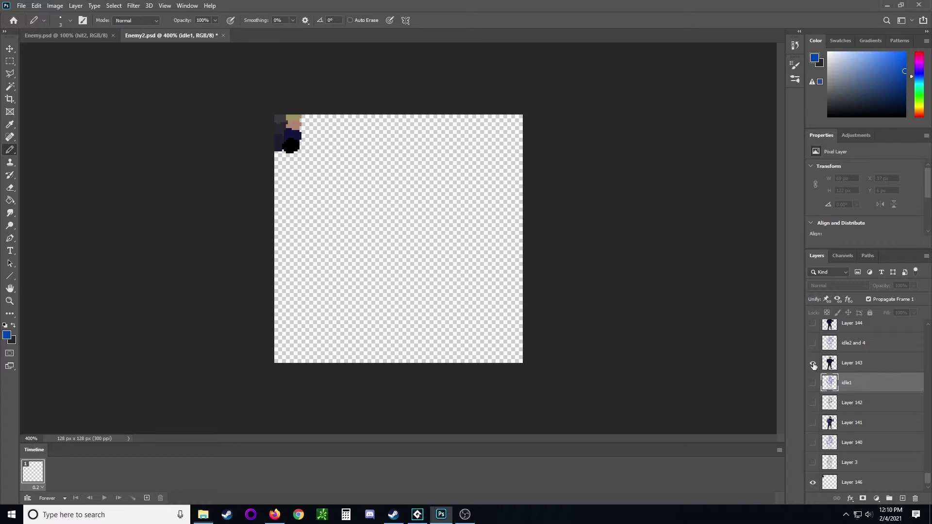
pyautogui.click(814, 365)
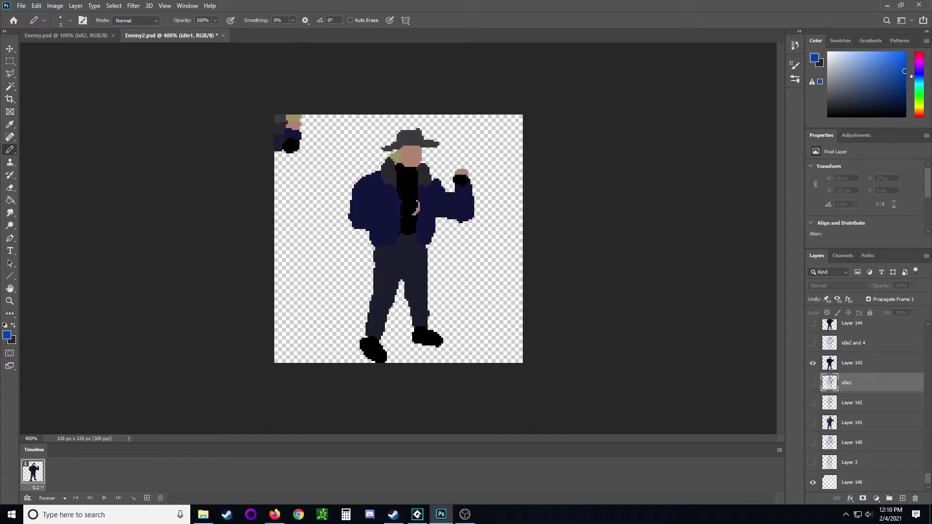
pyautogui.click(274, 516)
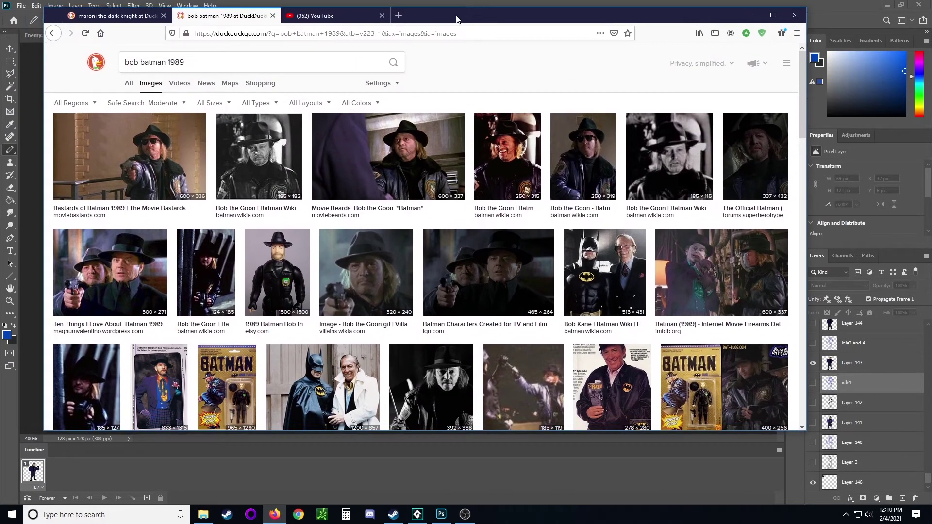
# - Look over the Bob the Goon and Maroni reference images, then move Firefox aside to reveal Photoshop
pyautogui.moveTo(457, 18); pyautogui.dragTo(454, 21)
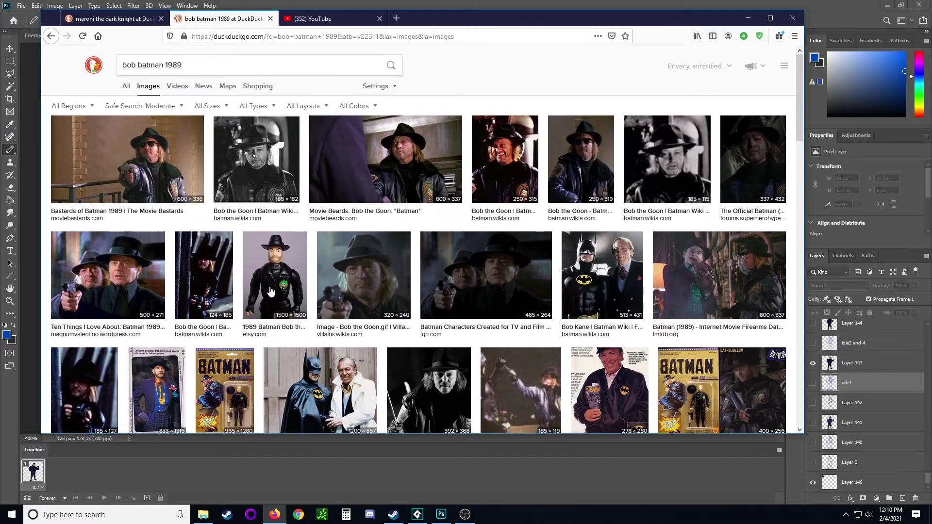
pyautogui.press('super+Down')
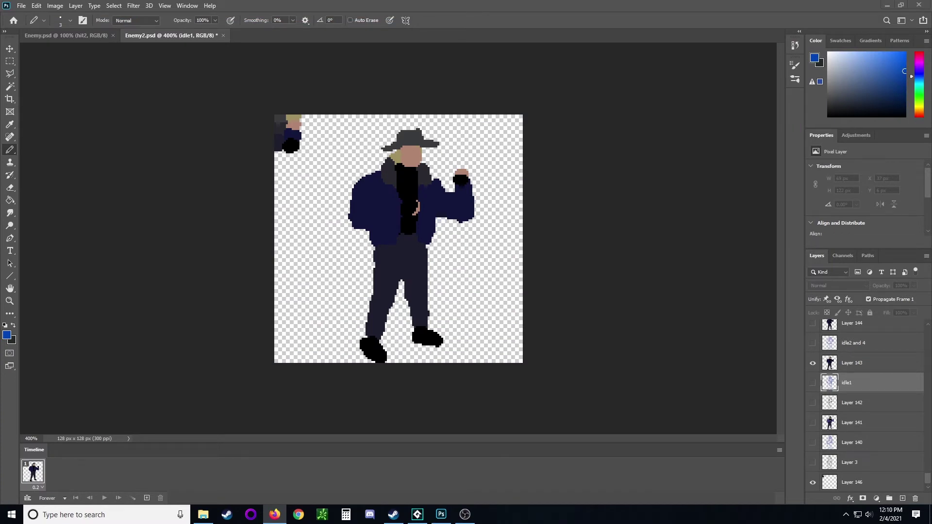
pyautogui.hotkey('alt', 'Tab')
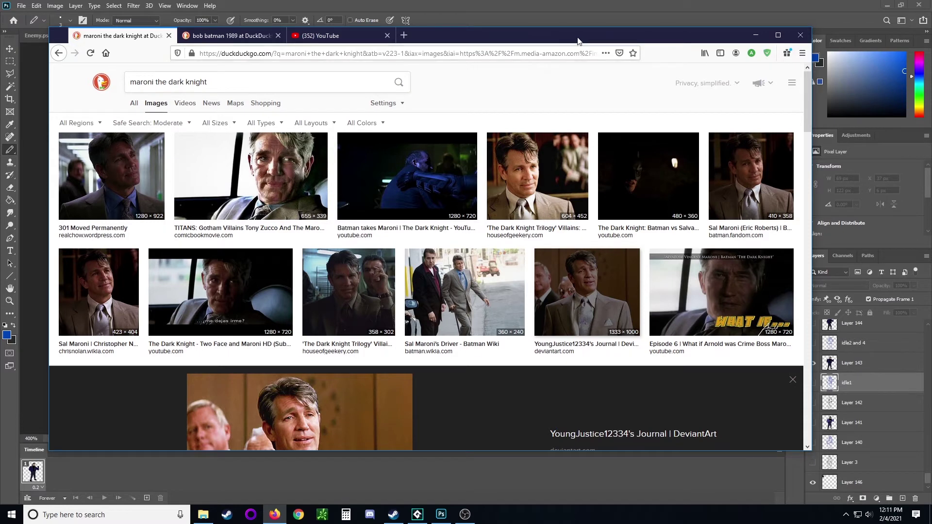
pyautogui.moveTo(578, 39); pyautogui.dragTo(0, 78)
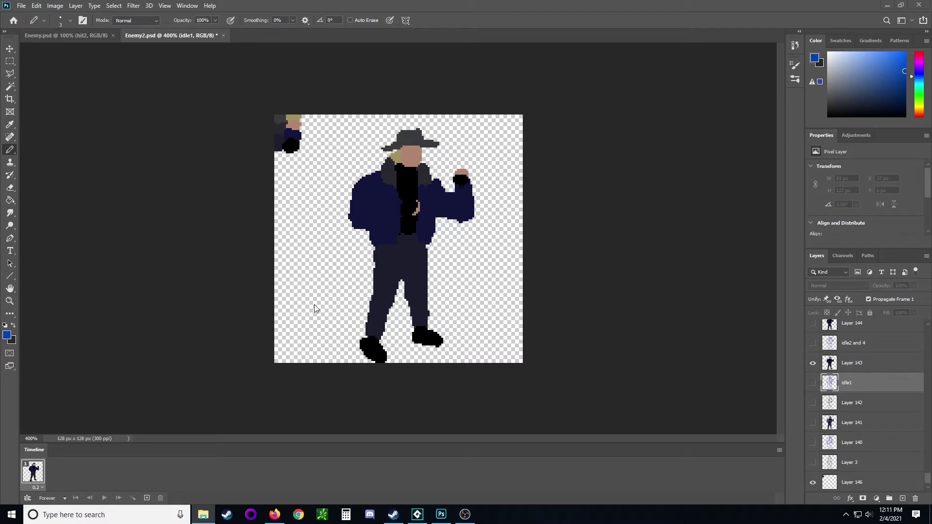
# - Save Enemy2 as EnemyBoss.psd in the sprites folder, accepting the Photoshop Format Options
pyautogui.click(21, 9)
pyautogui.click(57, 118)
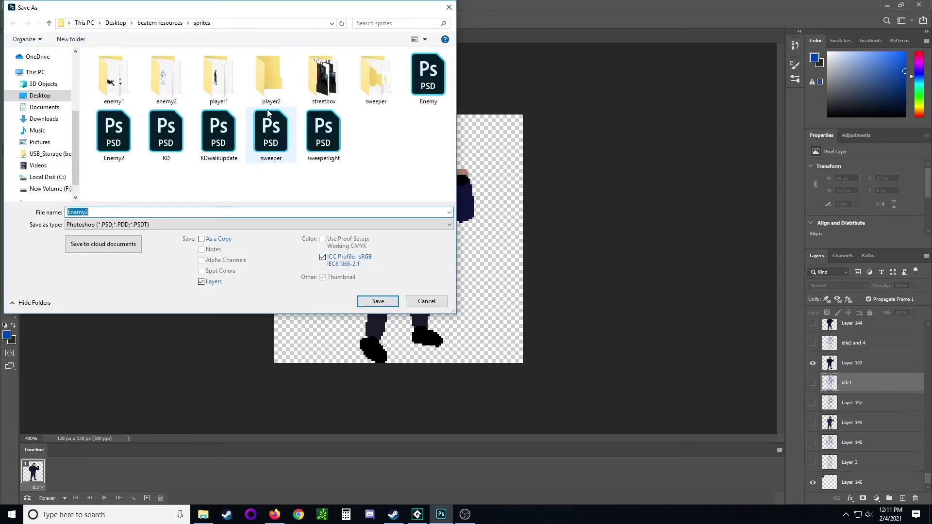
pyautogui.click(110, 212)
pyautogui.press('BackSpace')
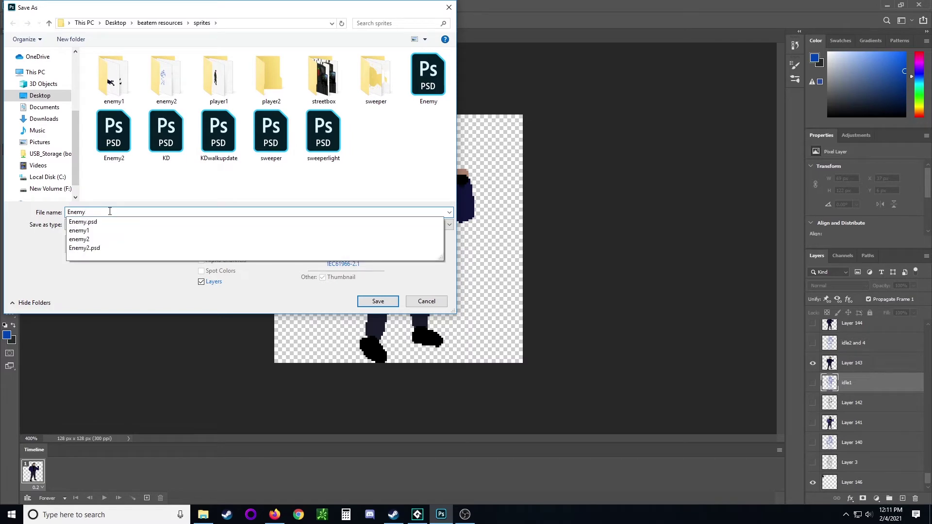
pyautogui.write('Boss')
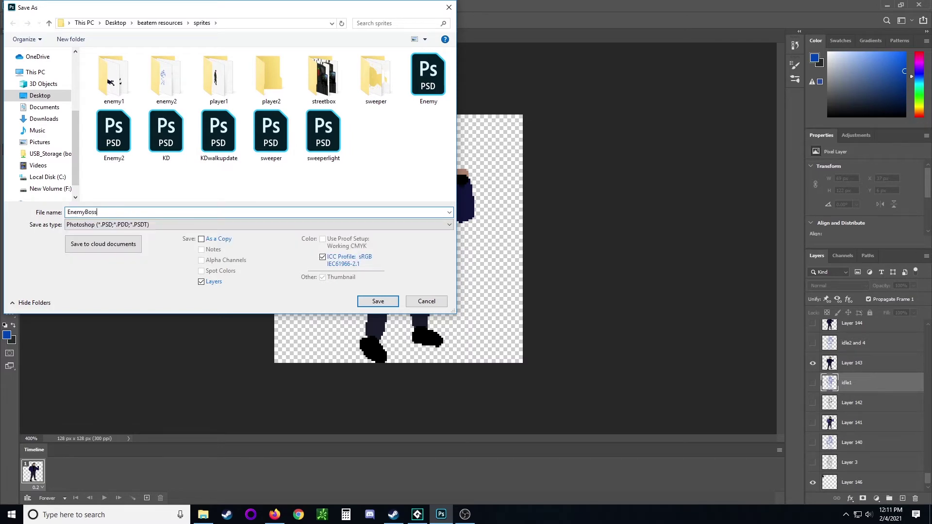
pyautogui.click(378, 302)
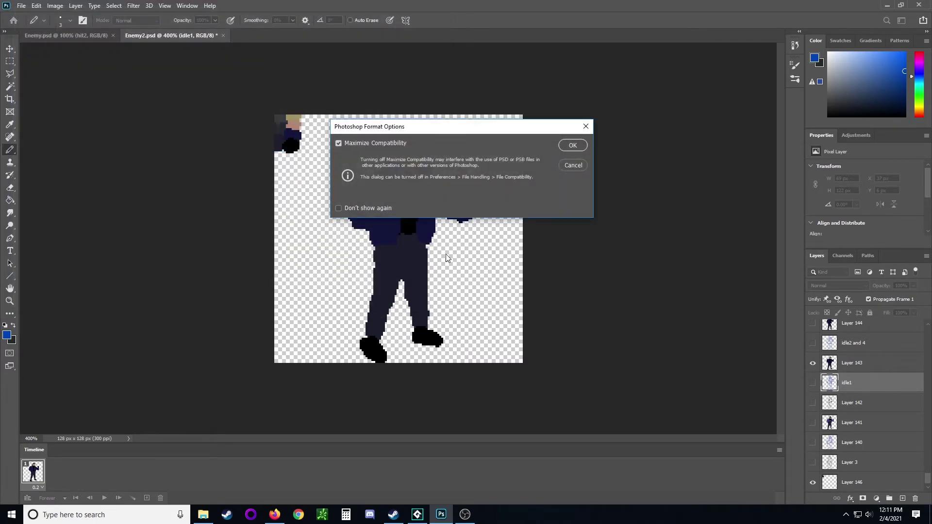
pyautogui.click(574, 145)
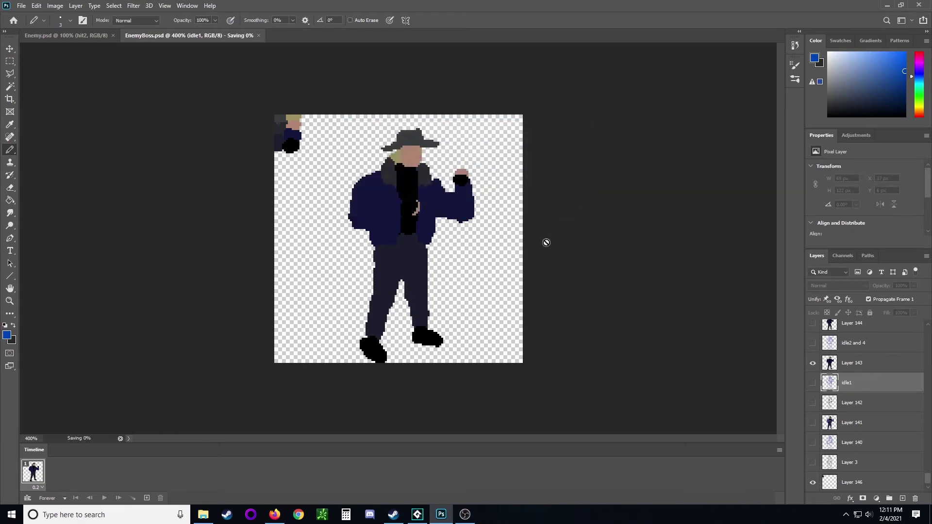
# - Hide Layer 143, show the blue idle1 outline, and set the brush size to 1 px
pyautogui.click(814, 364)
pyautogui.click(813, 383)
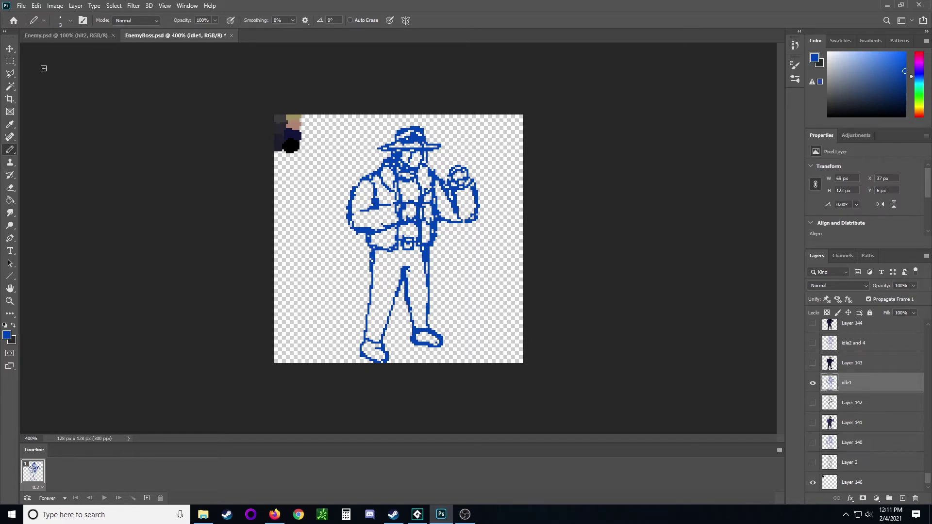
pyautogui.click(70, 20)
pyautogui.moveTo(57, 50); pyautogui.dragTo(53, 51)
pyautogui.click(562, 67)
# - Add a new empty layer above idle1 and lower idle1's opacity to 62%
pyautogui.click(903, 498)
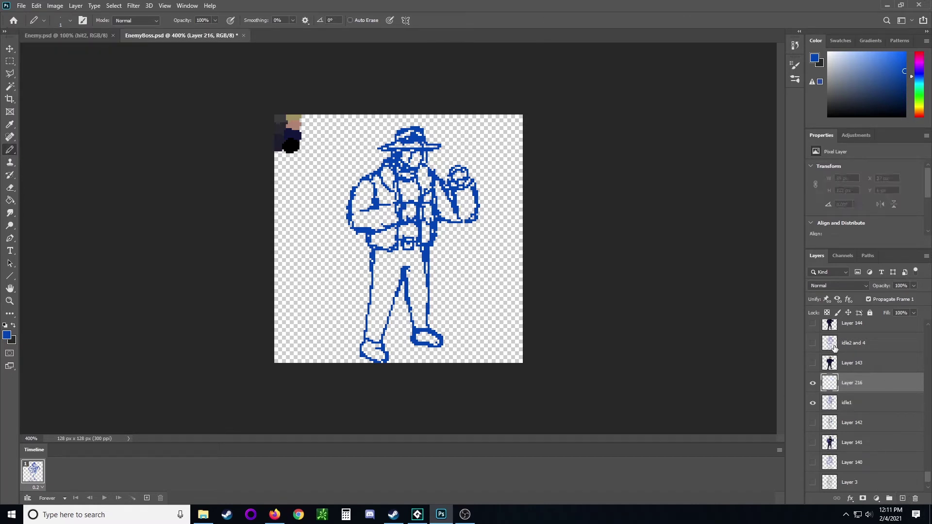
pyautogui.moveTo(928, 482)
pyautogui.mouseDown()
pyautogui.moveTo(922, 323)
pyautogui.moveTo(929, 480)
pyautogui.mouseUp()
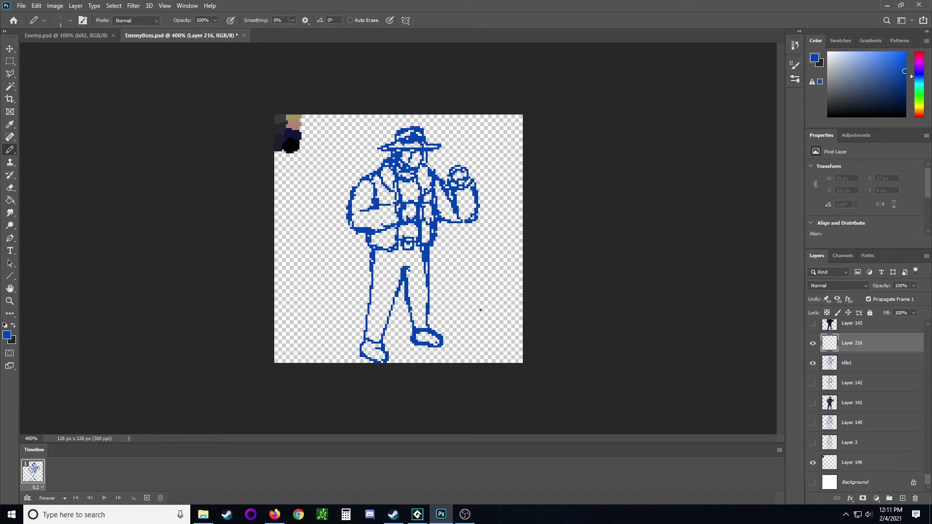
pyautogui.click(891, 364)
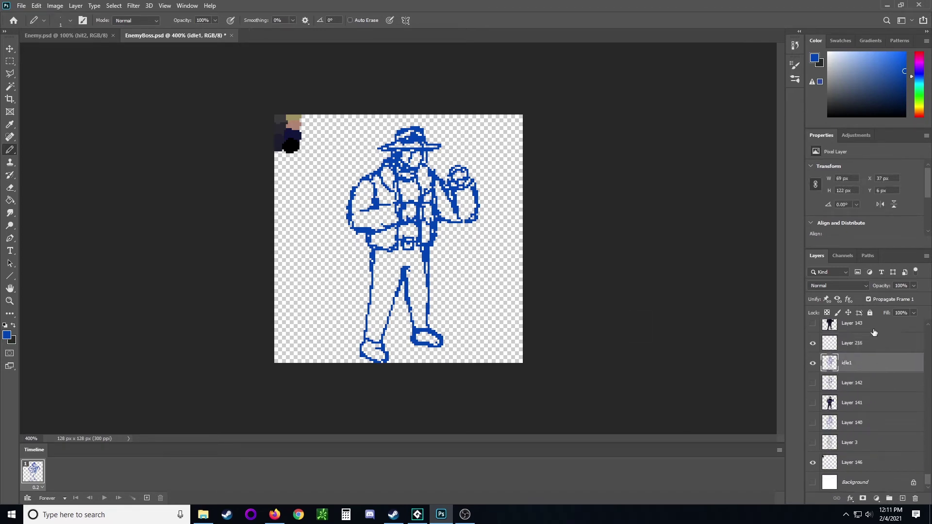
pyautogui.click(913, 286)
pyautogui.moveTo(909, 297)
pyautogui.mouseDown()
pyautogui.moveTo(887, 298)
pyautogui.moveTo(897, 296)
pyautogui.mouseUp()
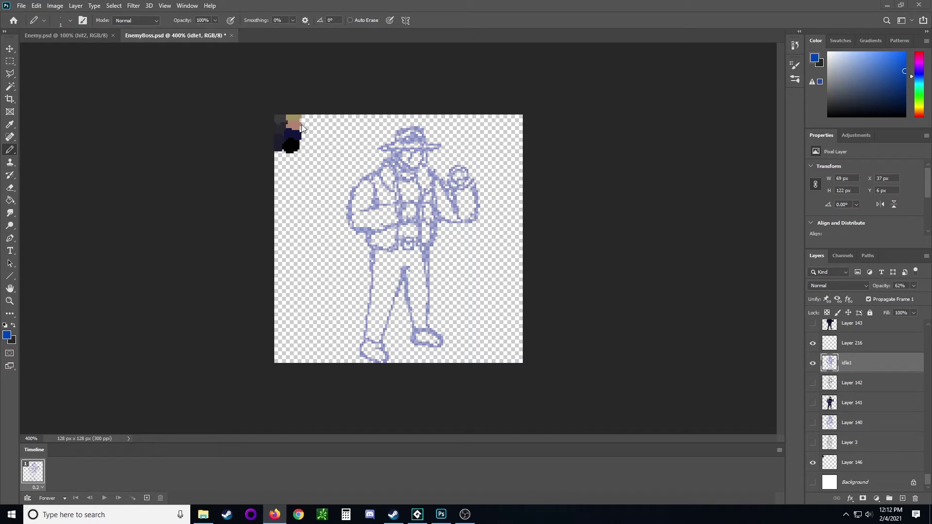
# - Select Layer 216 and pencil the boss's head, neck and left shoulder line
pyautogui.click(866, 465)
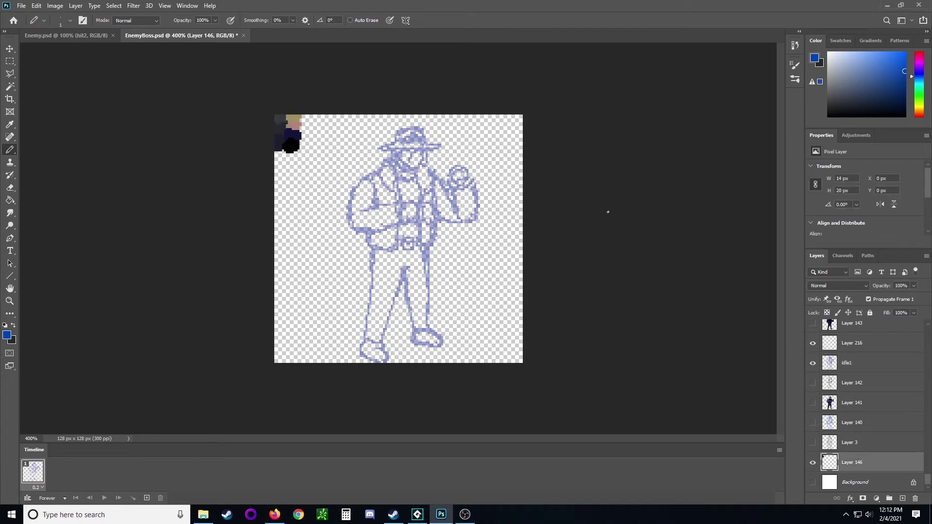
pyautogui.click(867, 343)
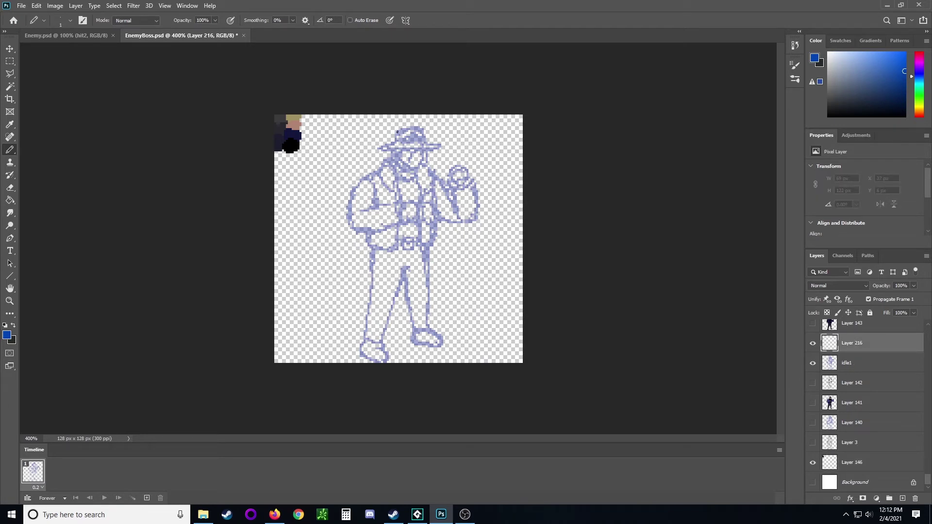
pyautogui.moveTo(397, 132)
pyautogui.mouseDown()
pyautogui.moveTo(420, 149)
pyautogui.moveTo(402, 127)
pyautogui.moveTo(389, 155)
pyautogui.moveTo(415, 149)
pyautogui.moveTo(397, 129)
pyautogui.mouseUp()
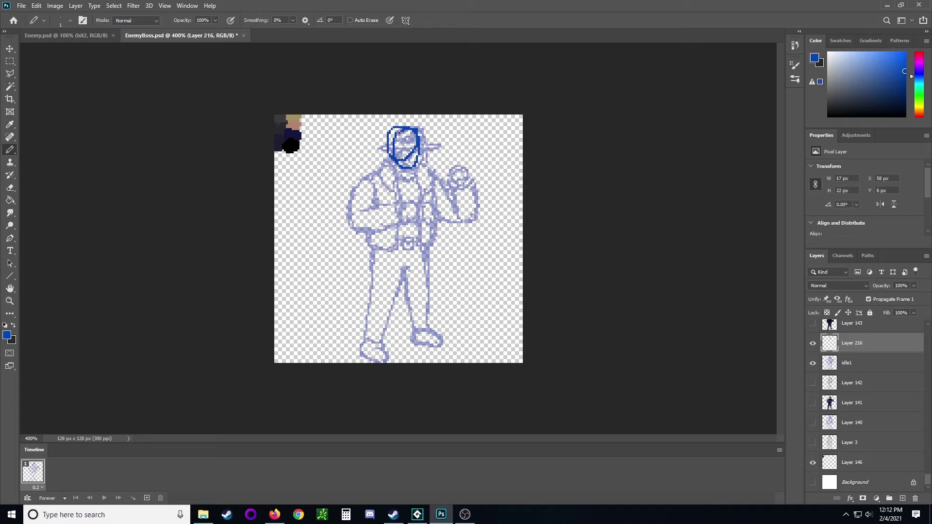
pyautogui.moveTo(397, 170)
pyautogui.mouseDown()
pyautogui.moveTo(398, 181)
pyautogui.moveTo(393, 166)
pyautogui.mouseUp()
pyautogui.moveTo(385, 163)
pyautogui.mouseDown()
pyautogui.moveTo(362, 177)
pyautogui.moveTo(425, 170)
pyautogui.mouseUp()
# - Draw the right shoulder, chest lines, scarf area and the tie's right edge
pyautogui.moveTo(412, 173); pyautogui.dragTo(420, 181)
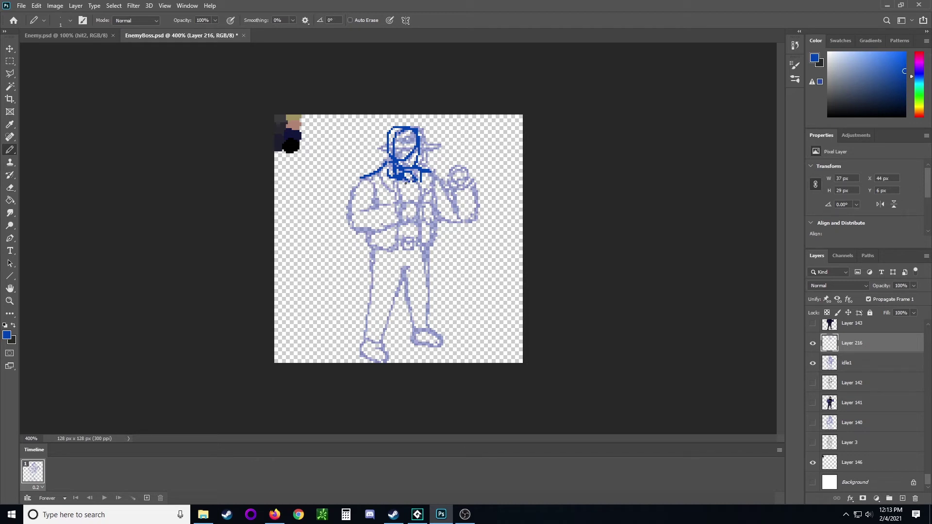
pyautogui.moveTo(407, 179)
pyautogui.mouseDown()
pyautogui.moveTo(401, 188)
pyautogui.moveTo(412, 185)
pyautogui.mouseUp()
pyautogui.moveTo(422, 179)
pyautogui.mouseDown()
pyautogui.moveTo(412, 211)
pyautogui.moveTo(415, 202)
pyautogui.mouseUp()
pyautogui.moveTo(392, 179); pyautogui.dragTo(412, 210)
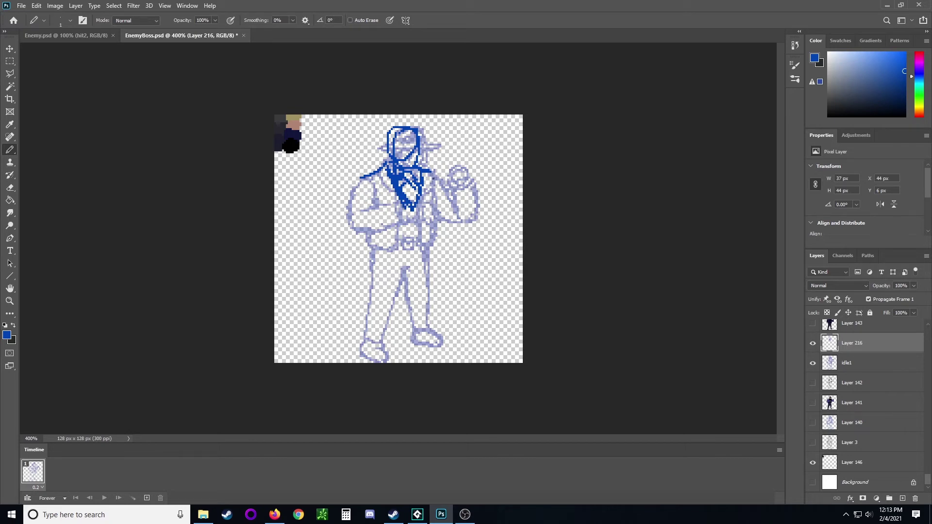
pyautogui.moveTo(429, 175); pyautogui.dragTo(426, 244)
# - Extend and close the bottom of the tie, then outline both arms
pyautogui.moveTo(408, 217)
pyautogui.mouseDown()
pyautogui.moveTo(425, 262)
pyautogui.moveTo(412, 214)
pyautogui.mouseUp()
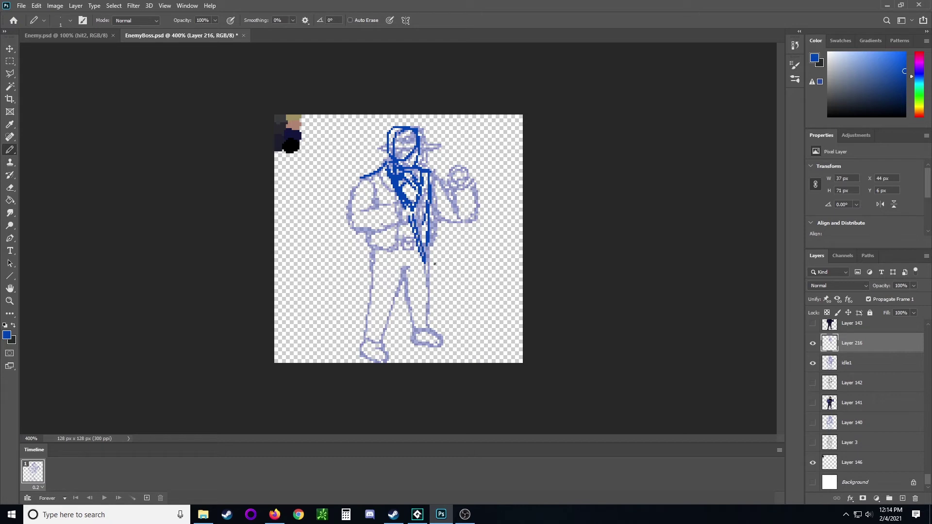
pyautogui.moveTo(424, 256)
pyautogui.mouseDown()
pyautogui.moveTo(413, 232)
pyautogui.moveTo(409, 255)
pyautogui.moveTo(370, 257)
pyautogui.moveTo(373, 237)
pyautogui.mouseUp()
pyautogui.moveTo(368, 190); pyautogui.dragTo(367, 222)
pyautogui.moveTo(429, 177)
pyautogui.mouseDown()
pyautogui.moveTo(444, 202)
pyautogui.moveTo(442, 252)
pyautogui.mouseUp()
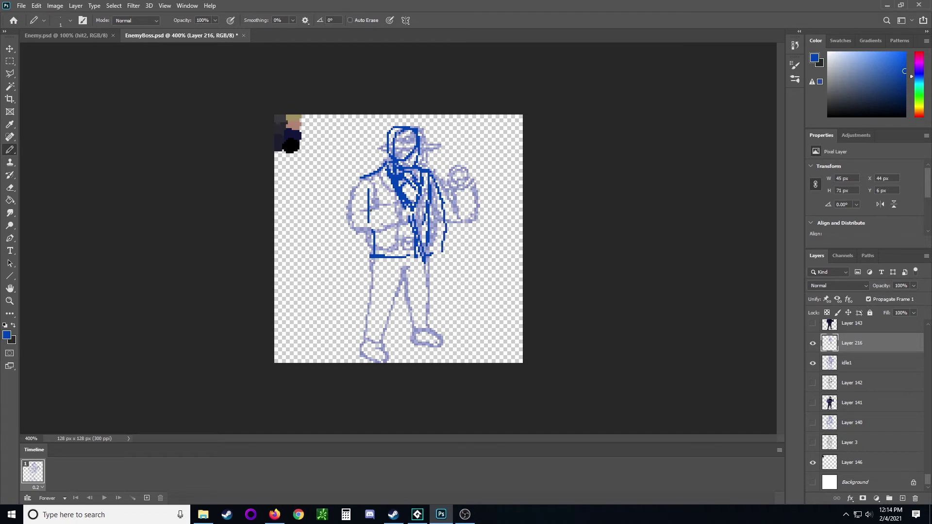
pyautogui.moveTo(362, 180); pyautogui.dragTo(347, 227)
# - Draw both trouser legs down to the feet
pyautogui.moveTo(379, 264); pyautogui.dragTo(377, 335)
pyautogui.moveTo(381, 290)
pyautogui.mouseDown()
pyautogui.moveTo(381, 267)
pyautogui.moveTo(376, 342)
pyautogui.mouseUp()
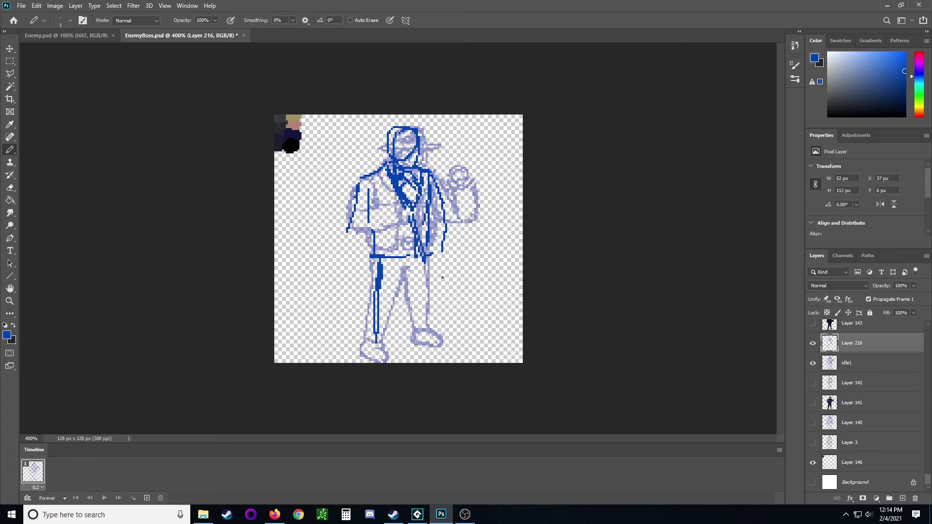
pyautogui.moveTo(427, 257)
pyautogui.mouseDown()
pyautogui.moveTo(430, 334)
pyautogui.moveTo(378, 342)
pyautogui.mouseUp()
pyautogui.moveTo(405, 270)
pyautogui.mouseDown()
pyautogui.moveTo(389, 346)
pyautogui.moveTo(395, 313)
pyautogui.mouseUp()
pyautogui.moveTo(405, 276)
pyautogui.mouseDown()
pyautogui.moveTo(413, 335)
pyautogui.moveTo(416, 325)
pyautogui.moveTo(431, 335)
pyautogui.mouseUp()
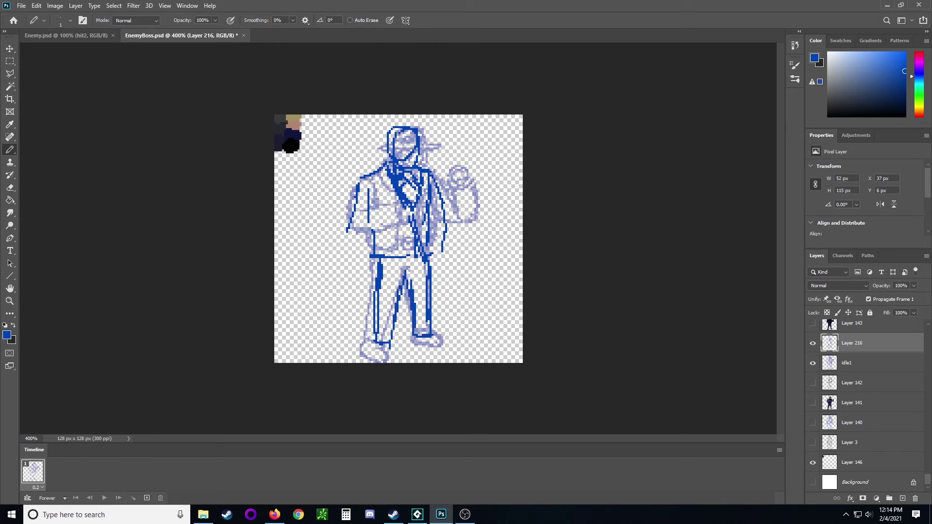
# - Add the head top, left coat side, right hand, sleeve edge, and redraw both shoes
pyautogui.moveTo(414, 128)
pyautogui.mouseDown()
pyautogui.moveTo(397, 124)
pyautogui.moveTo(394, 144)
pyautogui.mouseUp()
pyautogui.moveTo(351, 224)
pyautogui.mouseDown()
pyautogui.moveTo(363, 241)
pyautogui.moveTo(362, 279)
pyautogui.moveTo(371, 258)
pyautogui.moveTo(375, 278)
pyautogui.mouseUp()
pyautogui.moveTo(430, 265)
pyautogui.mouseDown()
pyautogui.moveTo(440, 266)
pyautogui.moveTo(438, 253)
pyautogui.mouseUp()
pyautogui.moveTo(442, 221)
pyautogui.mouseDown()
pyautogui.moveTo(440, 191)
pyautogui.moveTo(439, 210)
pyautogui.mouseUp()
pyautogui.moveTo(360, 178); pyautogui.dragTo(357, 183)
pyautogui.moveTo(379, 345)
pyautogui.mouseDown()
pyautogui.moveTo(374, 360)
pyautogui.moveTo(392, 350)
pyautogui.moveTo(379, 365)
pyautogui.mouseUp()
pyautogui.moveTo(413, 336)
pyautogui.mouseDown()
pyautogui.moveTo(414, 347)
pyautogui.moveTo(451, 350)
pyautogui.mouseUp()
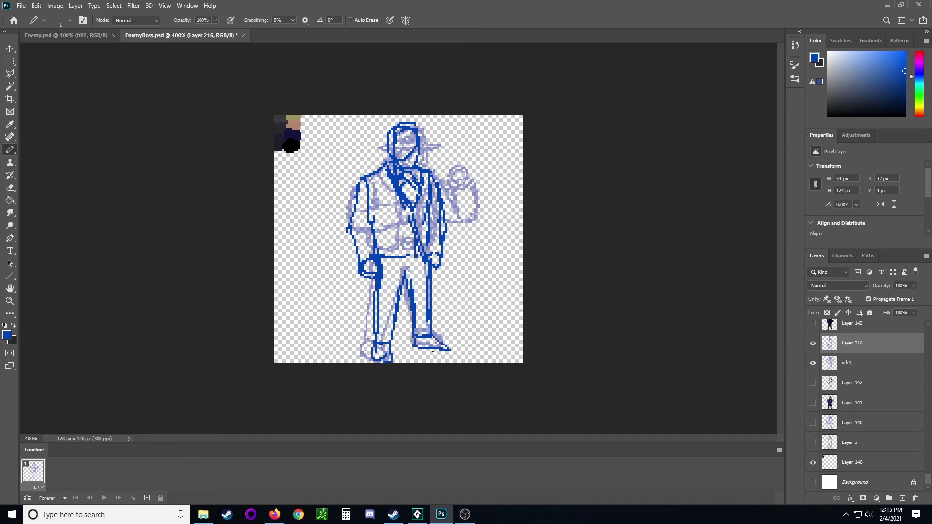
# - Hide the idle1 sketch and refine the top and left side of the head
pyautogui.click(813, 363)
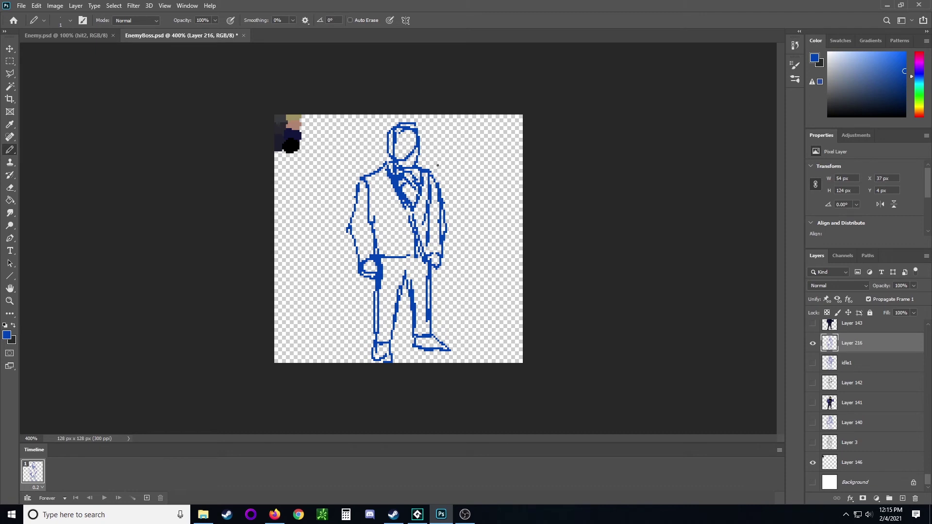
pyautogui.moveTo(393, 142); pyautogui.dragTo(392, 153)
pyautogui.moveTo(418, 137)
pyautogui.mouseDown()
pyautogui.moveTo(410, 121)
pyautogui.moveTo(391, 143)
pyautogui.mouseUp()
# - Erase stray face pixels with a 2 px Eraser in Pencil mode
pyautogui.press('e')
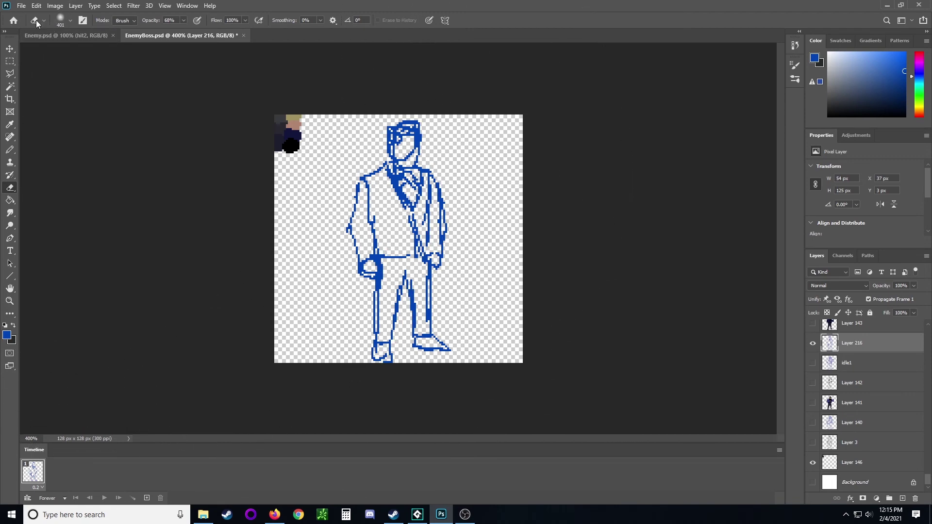
pyautogui.click(70, 21)
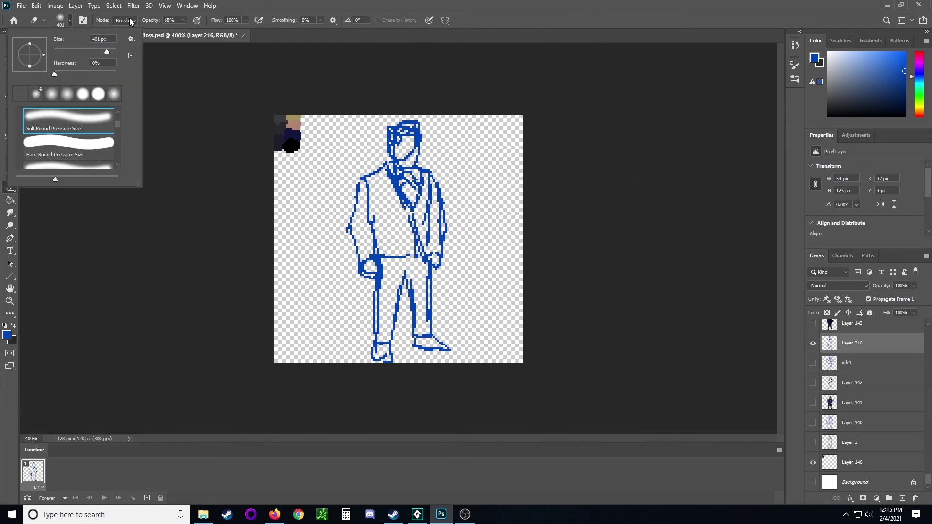
pyautogui.click(130, 21)
pyautogui.click(123, 34)
pyautogui.click(71, 21)
pyautogui.write('1')
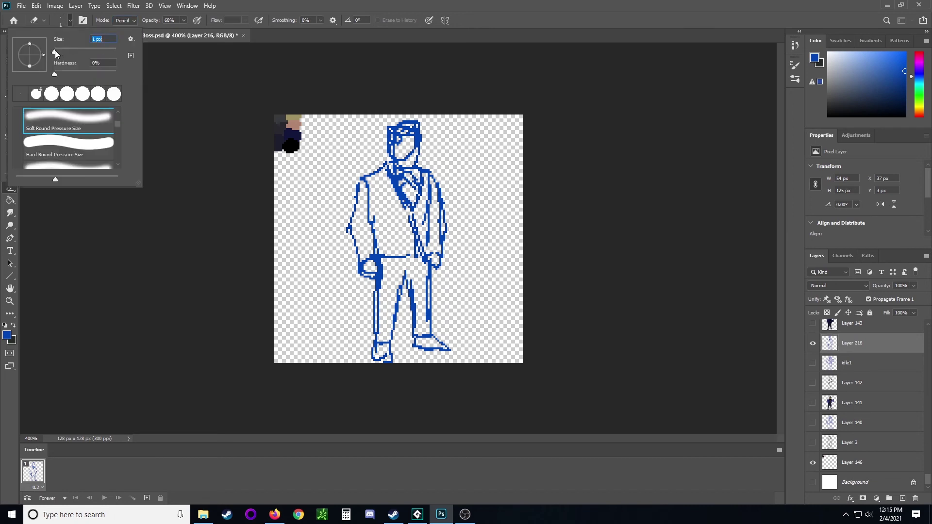
pyautogui.write('2')
pyautogui.press('Return')
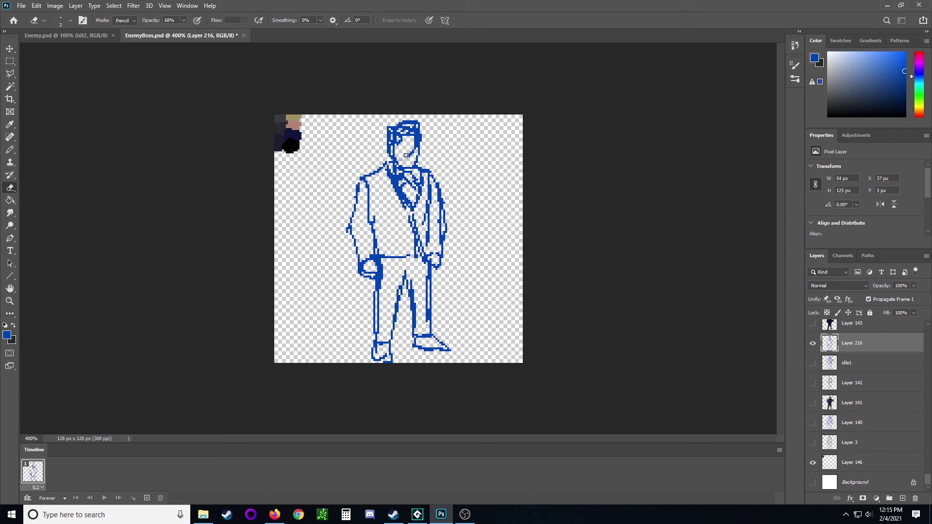
pyautogui.moveTo(407, 154)
pyautogui.mouseDown()
pyautogui.moveTo(414, 141)
pyautogui.moveTo(396, 153)
pyautogui.mouseUp()
pyautogui.click(11, 150)
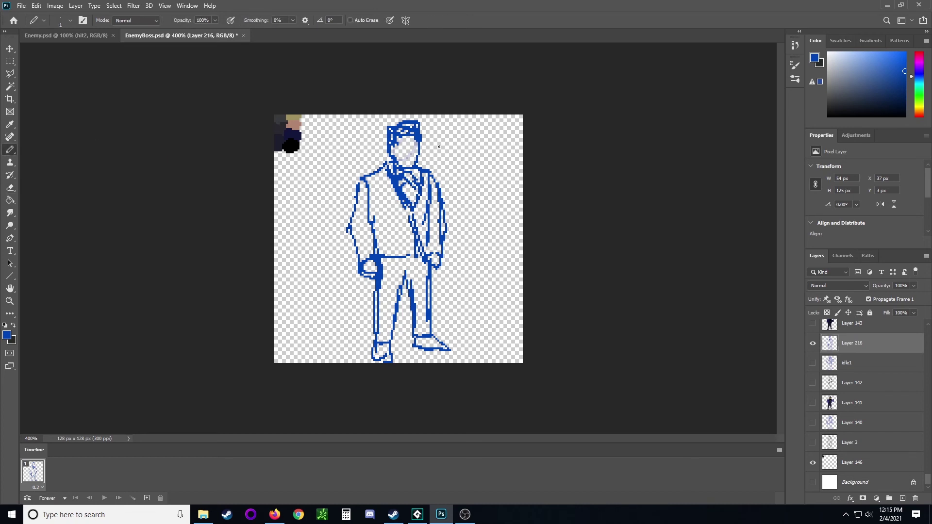
# - Add an ear on the head's right and draw the coat lapel line toward the belt
pyautogui.moveTo(421, 138); pyautogui.dragTo(424, 144)
pyautogui.moveTo(380, 190); pyautogui.dragTo(405, 226)
pyautogui.moveTo(379, 185)
pyautogui.mouseDown()
pyautogui.moveTo(373, 176)
pyautogui.moveTo(428, 177)
pyautogui.moveTo(414, 226)
pyautogui.moveTo(428, 201)
pyautogui.mouseUp()
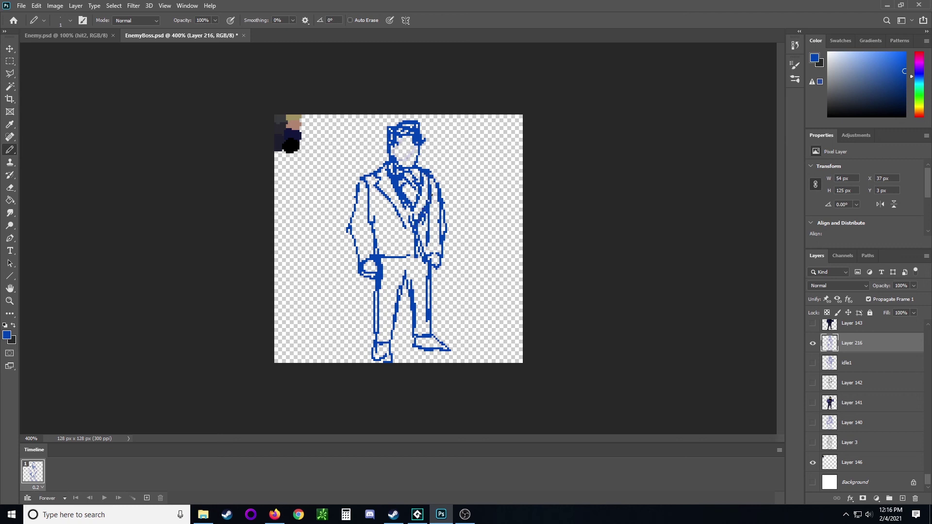
pyautogui.moveTo(400, 209)
pyautogui.mouseDown()
pyautogui.moveTo(420, 229)
pyautogui.moveTo(412, 227)
pyautogui.mouseUp()
# - Trim part of the lapel line, then close the gap where it meets the belt
pyautogui.click(10, 188)
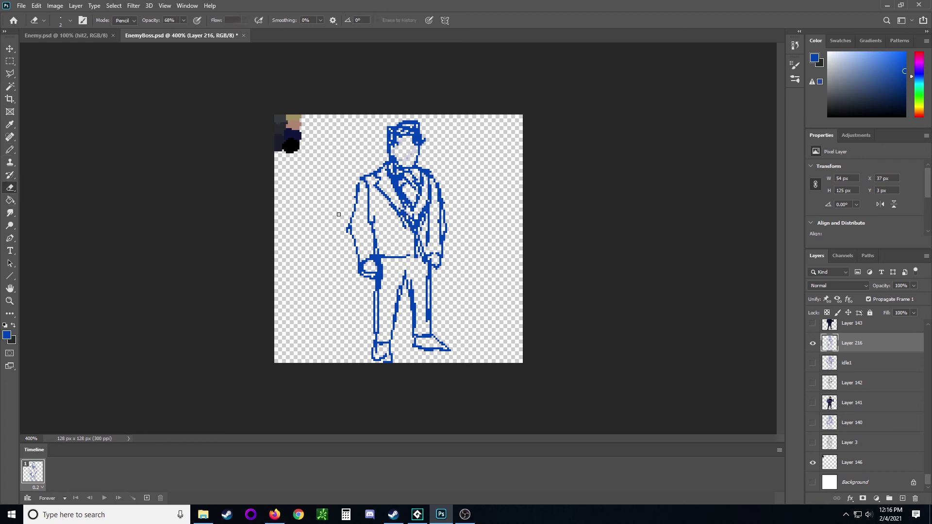
pyautogui.moveTo(403, 230)
pyautogui.mouseDown()
pyautogui.moveTo(397, 218)
pyautogui.moveTo(416, 254)
pyautogui.mouseUp()
pyautogui.click(10, 149)
pyautogui.moveTo(410, 239); pyautogui.dragTo(411, 256)
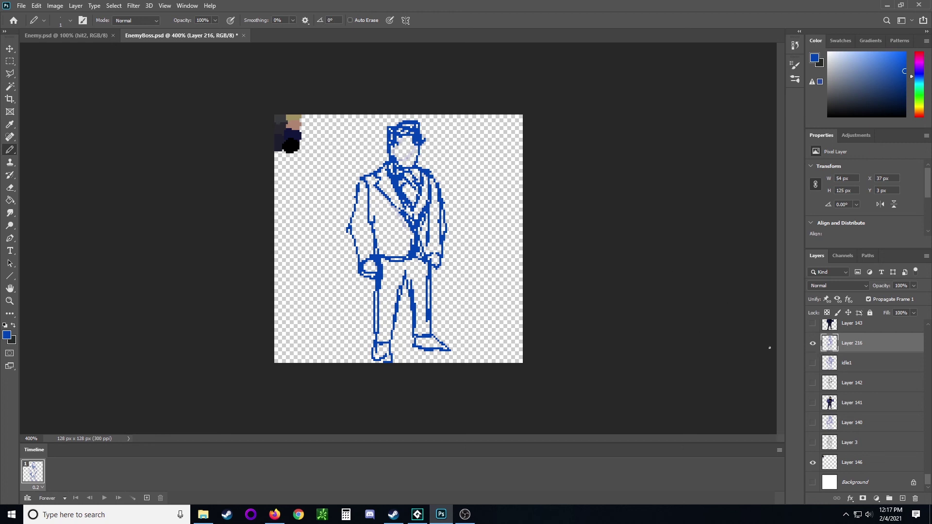
pyautogui.scroll(2, 902, 387)
pyautogui.scroll(2, 902, 387)
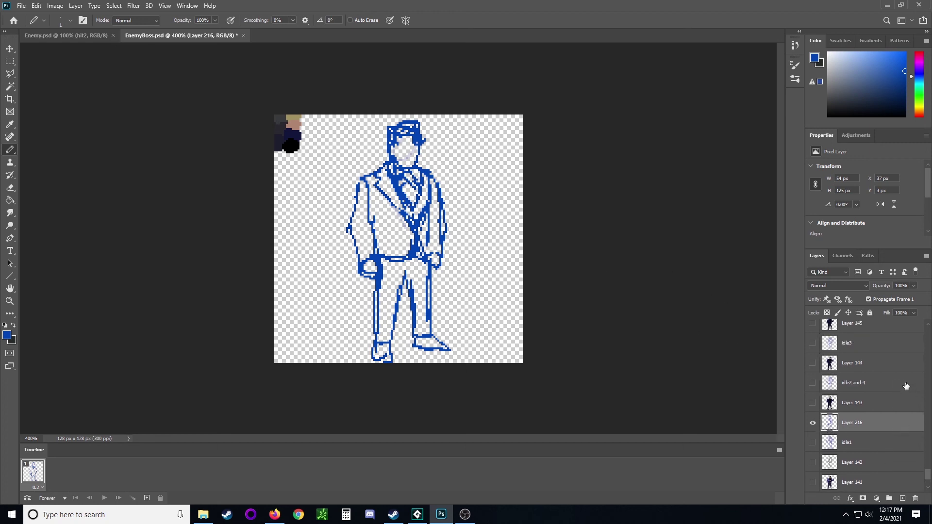